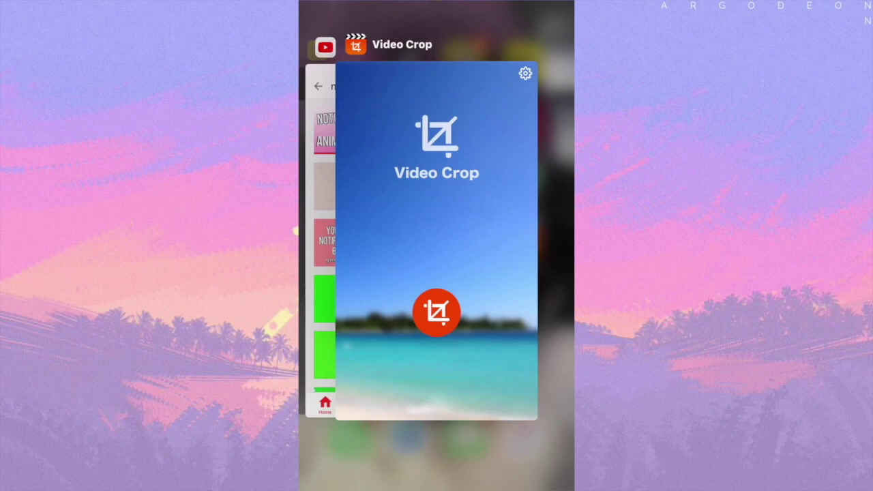
Swipe through the open apps toward YouTube and Pocket Video.
mouse_move(409, 238)
left_mouse_down()
mouse_move(504, 239)
mouse_move(382, 239)
left_mouse_up()
mouse_move(382, 239)
left_mouse_down()
mouse_move(519, 239)
mouse_move(382, 238)
left_mouse_up()
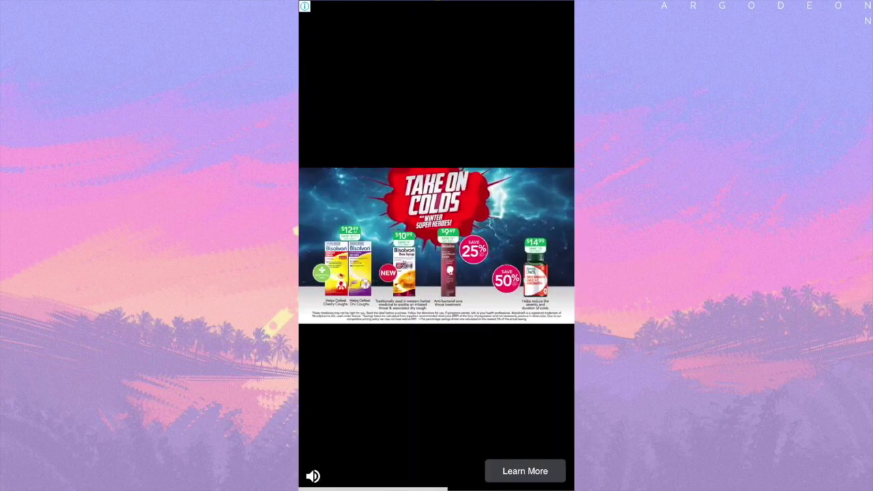
Pull the crop edges in around the notification dialog, dropping the top banner, and preview the clip.
left_click_drag(562, 205, 497, 205)
left_click_drag(310, 204, 374, 205)
left_click_drag(374, 276, 373, 244)
left_click_drag(374, 133, 372, 169)
mouse_move(373, 244)
left_mouse_down()
mouse_move(377, 249)
mouse_move(371, 243)
left_mouse_up()
left_click(312, 415)
left_click(312, 415)
Readjust the crop corners and right edge to hug the dialog at 654x384.
left_click_drag(497, 170, 563, 133)
mouse_move(563, 243)
left_mouse_down()
mouse_move(473, 266)
mouse_move(523, 274)
mouse_move(430, 266)
mouse_move(532, 275)
mouse_move(487, 263)
mouse_move(503, 243)
left_mouse_up()
mouse_move(503, 132)
left_mouse_down()
mouse_move(511, 175)
mouse_move(517, 169)
left_mouse_up()
scroll(437, 455, "right", 5)
scroll(437, 455, "left", 5)
mouse_move(517, 242)
left_mouse_down()
mouse_move(509, 251)
mouse_move(495, 242)
left_mouse_up()
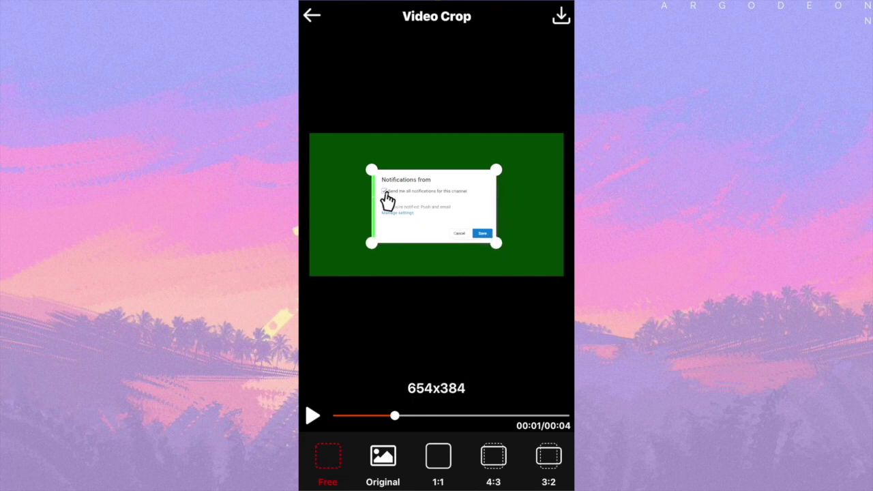